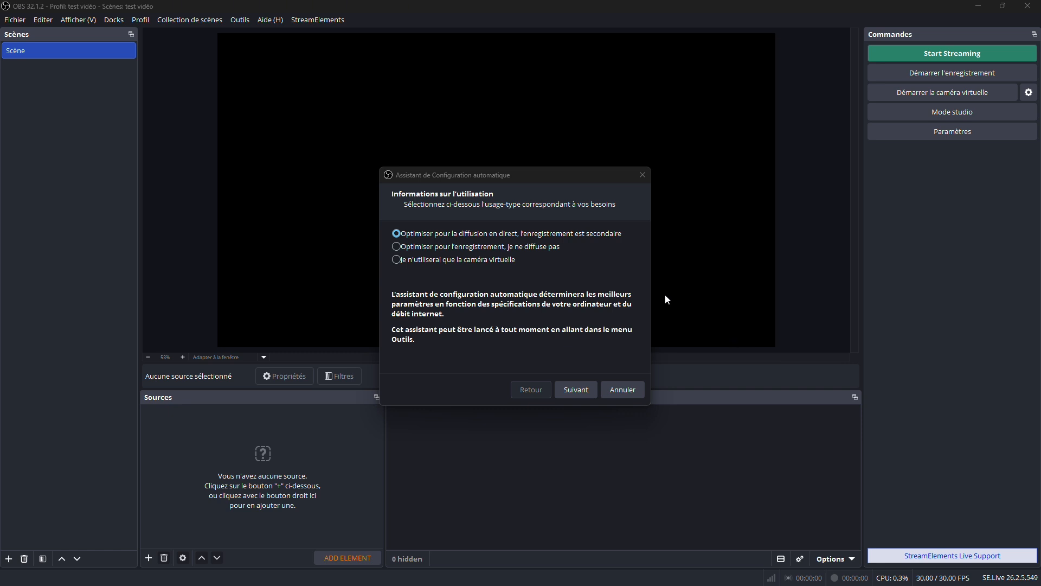
Cancel the automatic configuration wizard and open the program settings.
{"action": "left_click_drag", "start_coordinate": [528, 177], "coordinate": [507, 156]}
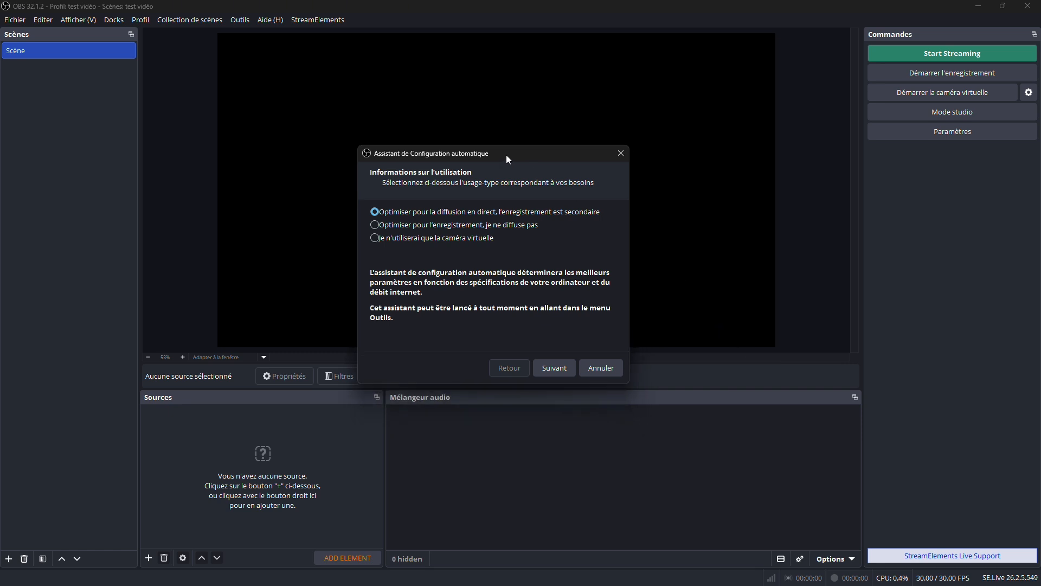
{"action": "left_click", "coordinate": [612, 368]}
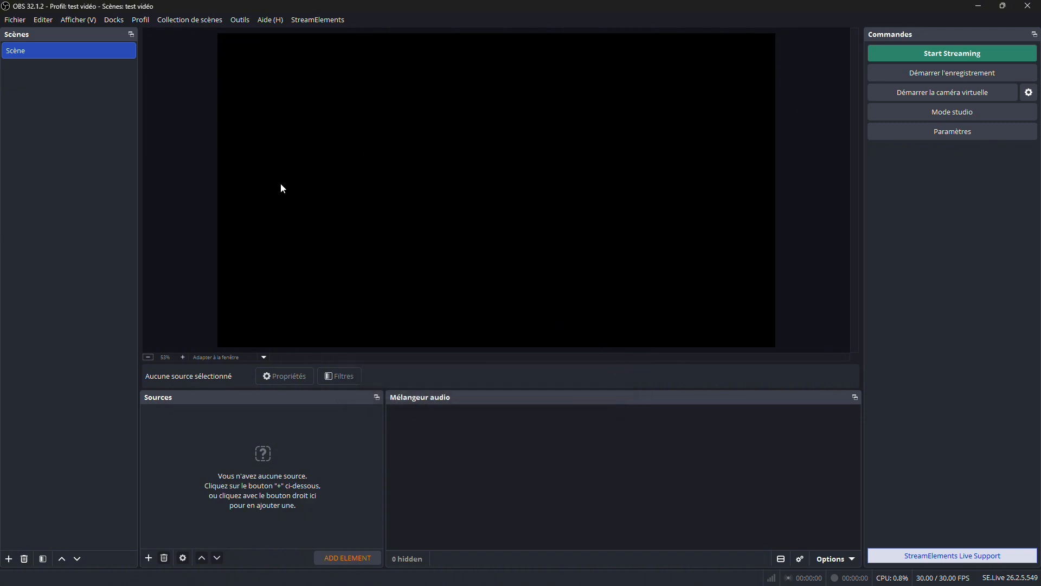
{"action": "left_click", "coordinate": [15, 21]}
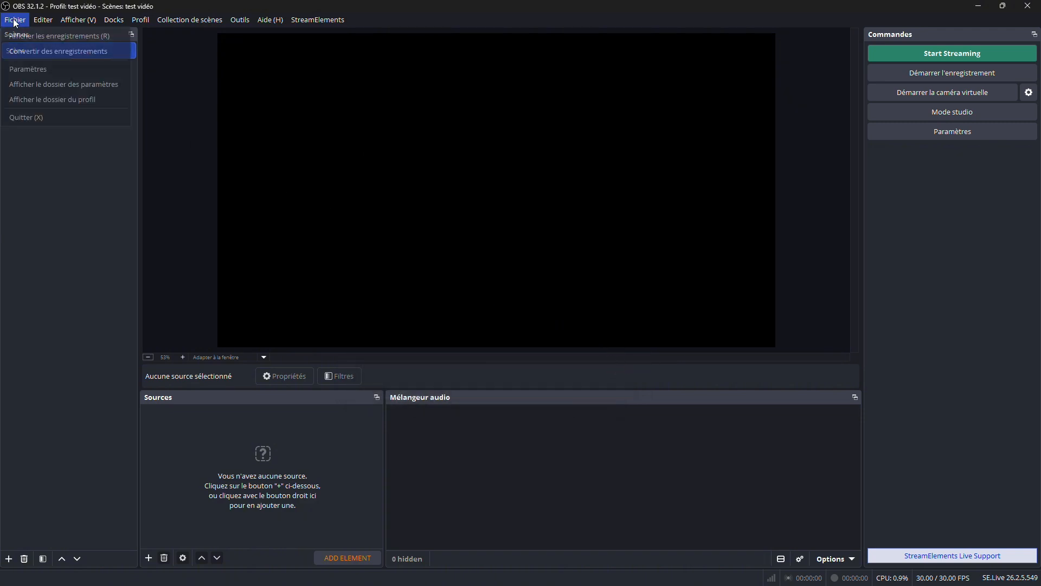
{"action": "left_click", "coordinate": [46, 76]}
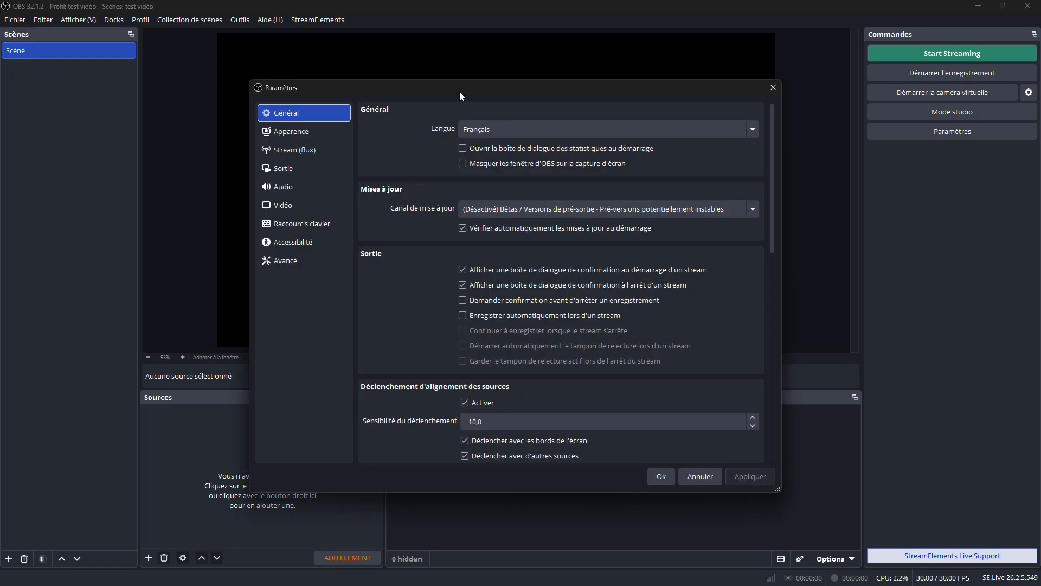
{"action": "left_click_drag", "start_coordinate": [460, 93], "coordinate": [456, 116]}
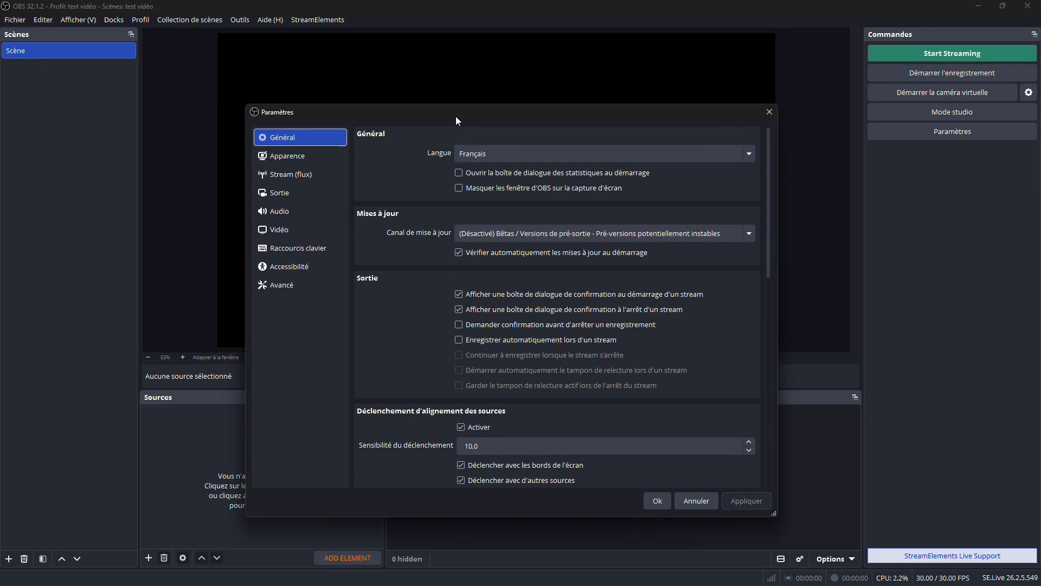
Start linking a Twitch account as the stream destination and accept Twitch's cookie and advertising choices.
{"action": "left_click", "coordinate": [291, 174]}
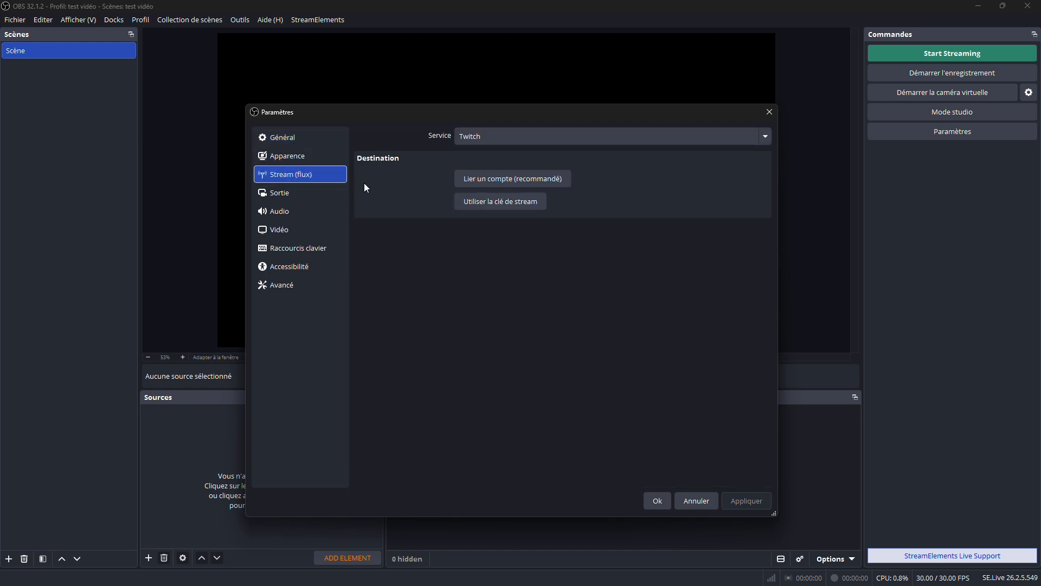
{"action": "left_click_drag", "start_coordinate": [517, 111], "coordinate": [503, 134]}
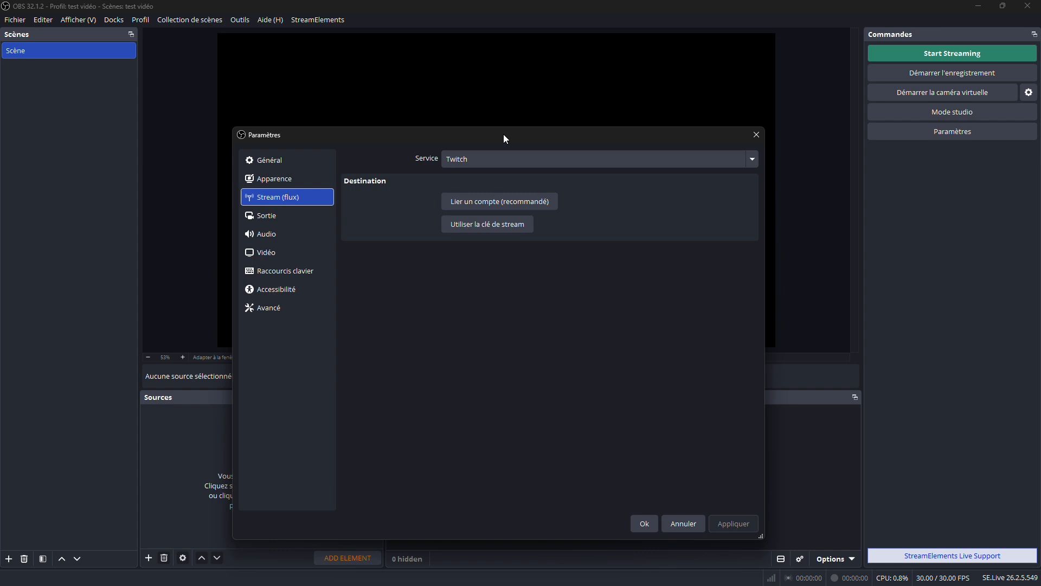
{"action": "left_click", "coordinate": [487, 204]}
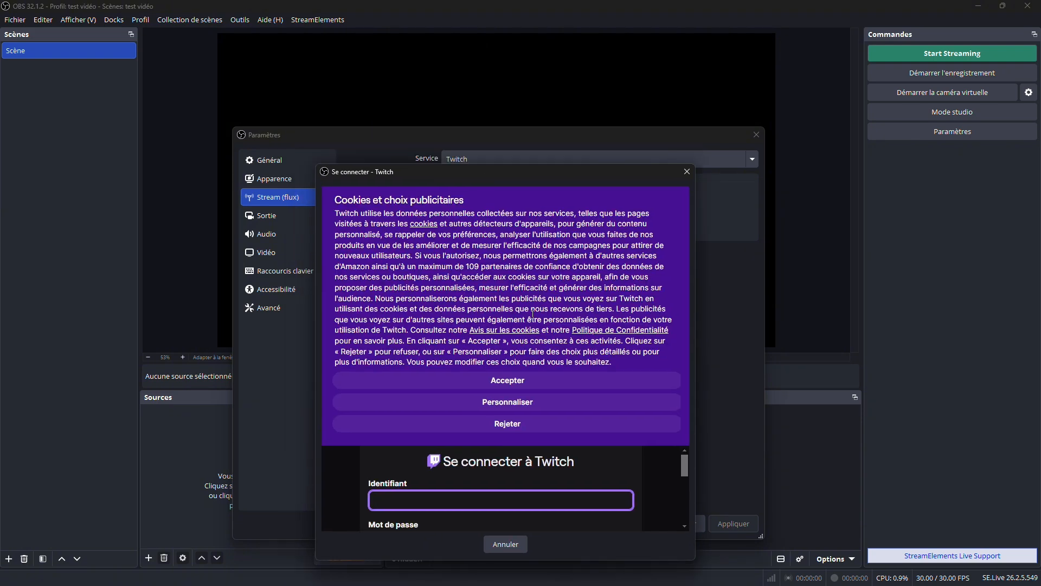
{"action": "left_click", "coordinate": [515, 381]}
Sign in to Twitch, entering the account's username, and enable Enhanced Broadcasting for the stream.
{"action": "left_click", "coordinate": [415, 246]}
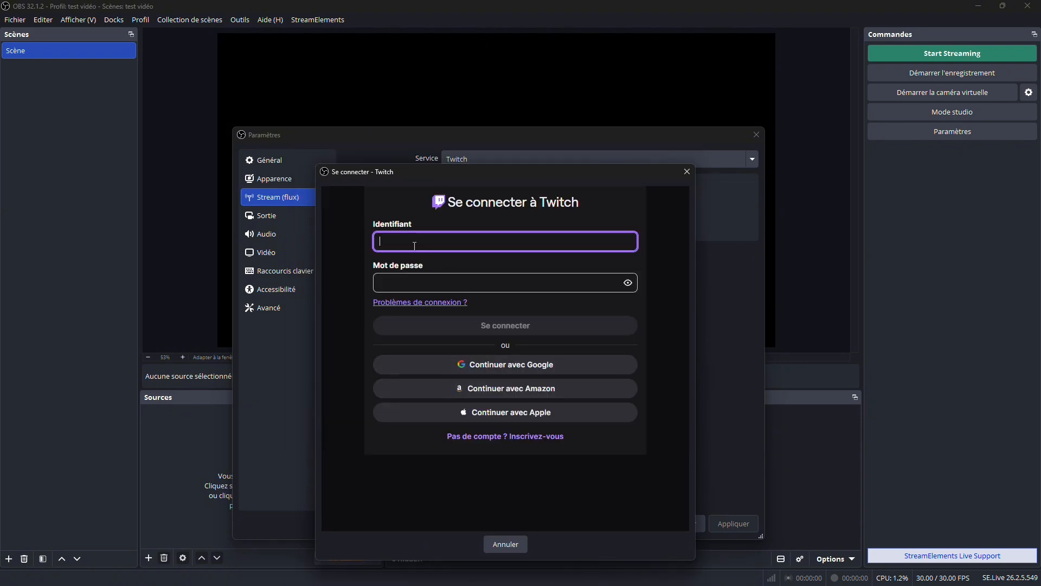
{"action": "type", "text": "DaroX020"}
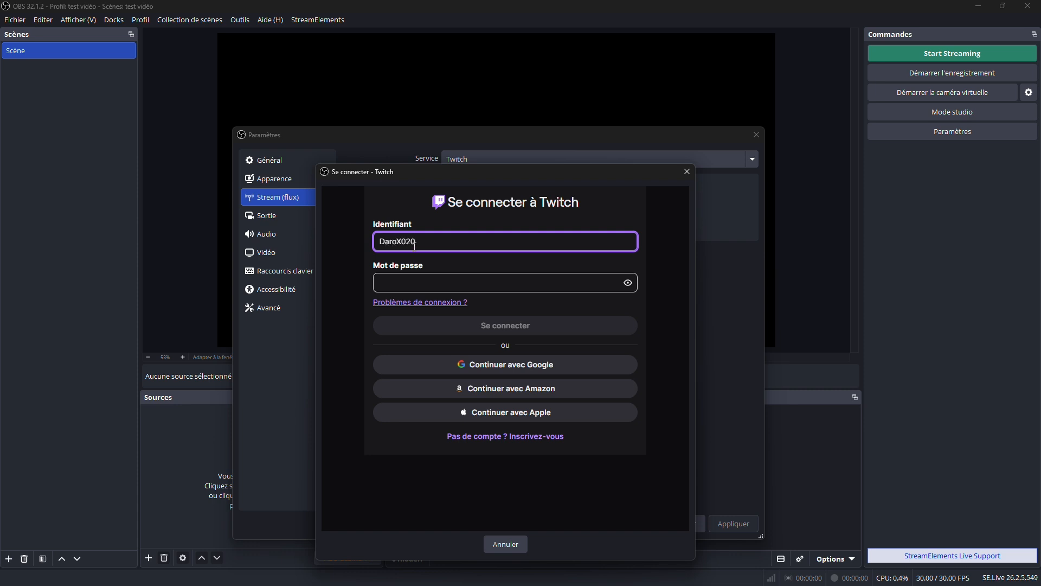
{"action": "key", "text": "BackSpace"}
{"action": "key", "text": "BackSpace"}
{"action": "key", "text": "BackSpace"}
{"action": "type", "text": "2013"}
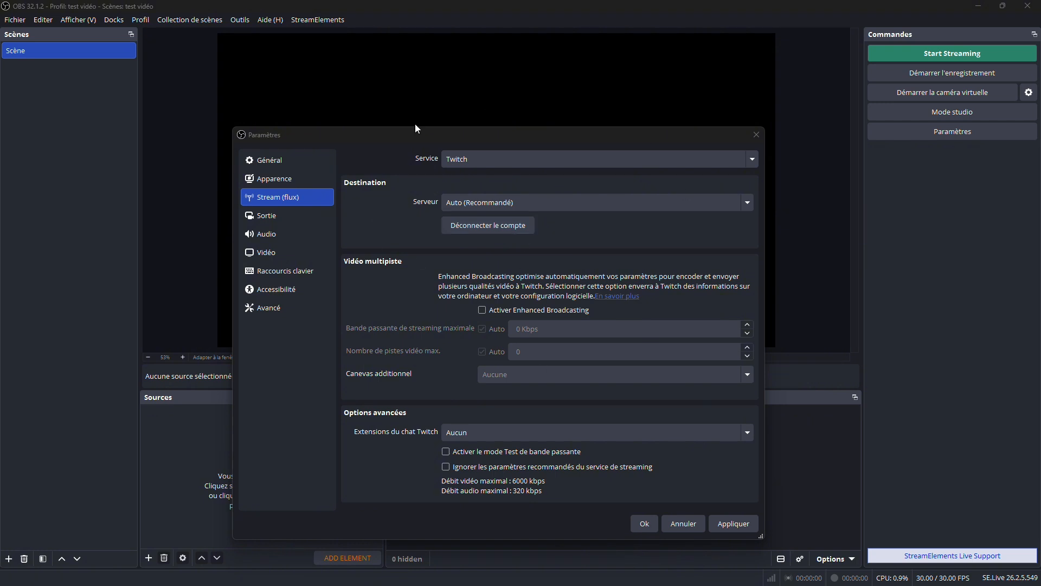
{"action": "left_click", "coordinate": [496, 314]}
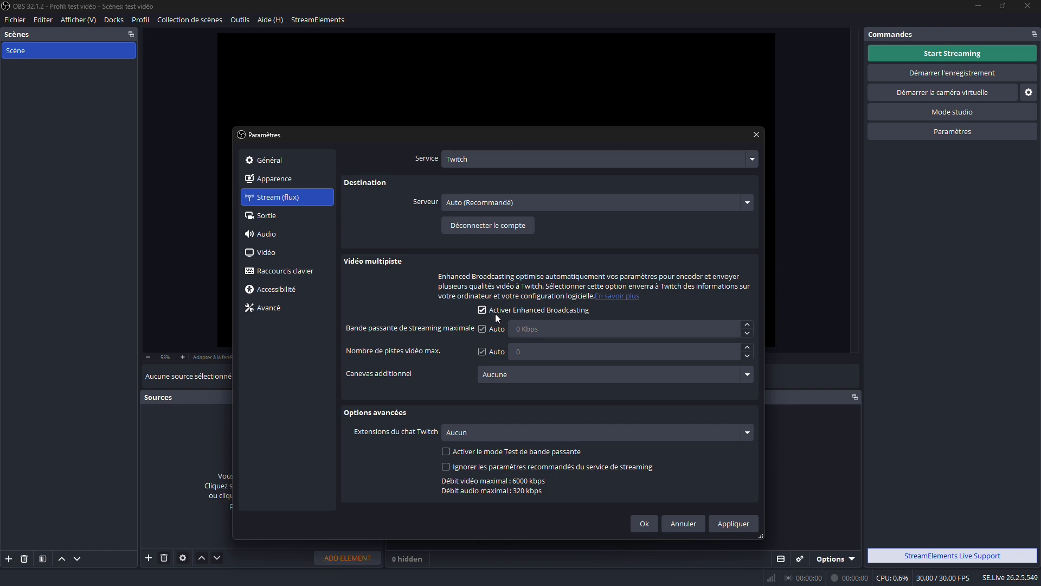
Set desktop audio to Casque pour téléphone (G435 Wireless Gaming Headset) and the first mic/auxiliary audio to Microphone (G435 Wireless Gaming Headset).
{"action": "left_click", "coordinate": [286, 239]}
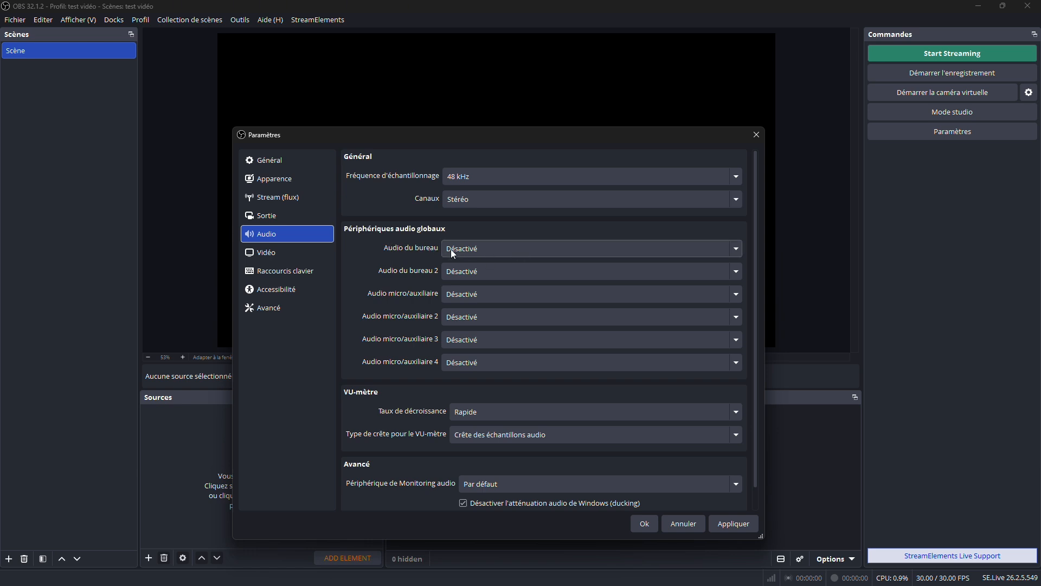
{"action": "left_click", "coordinate": [474, 252]}
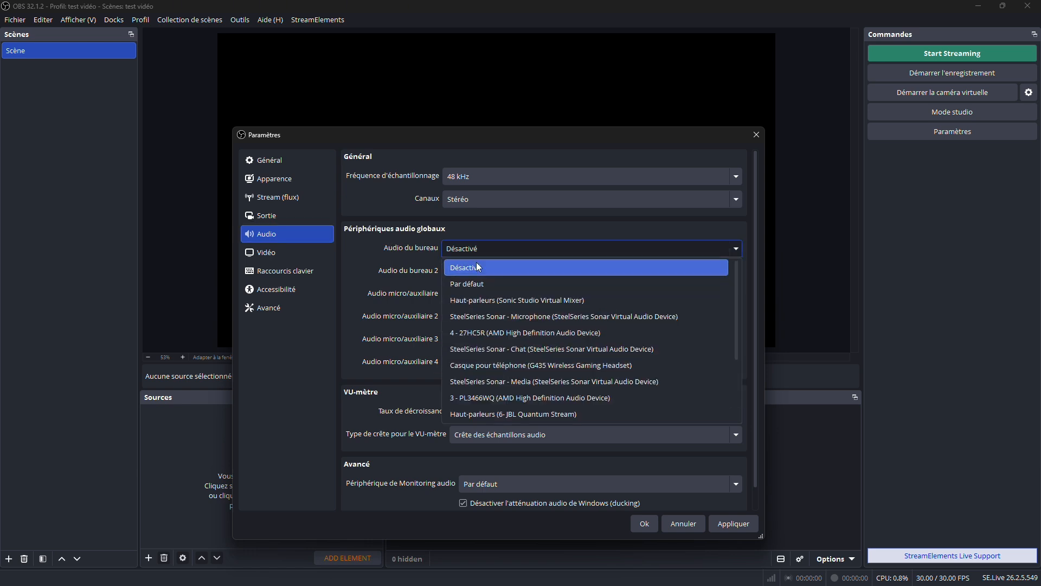
{"action": "left_click", "coordinate": [513, 366]}
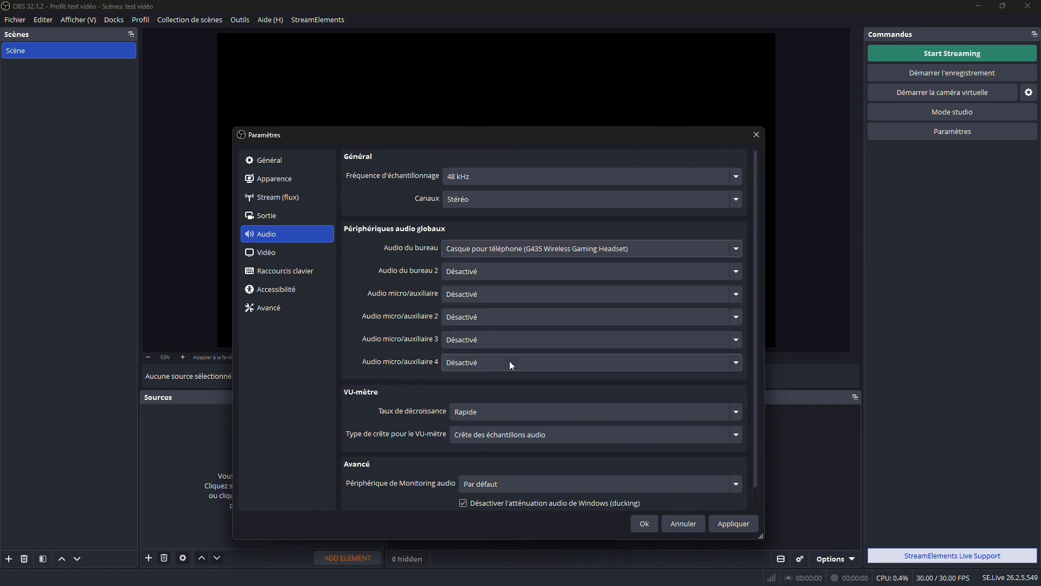
{"action": "left_click", "coordinate": [469, 300]}
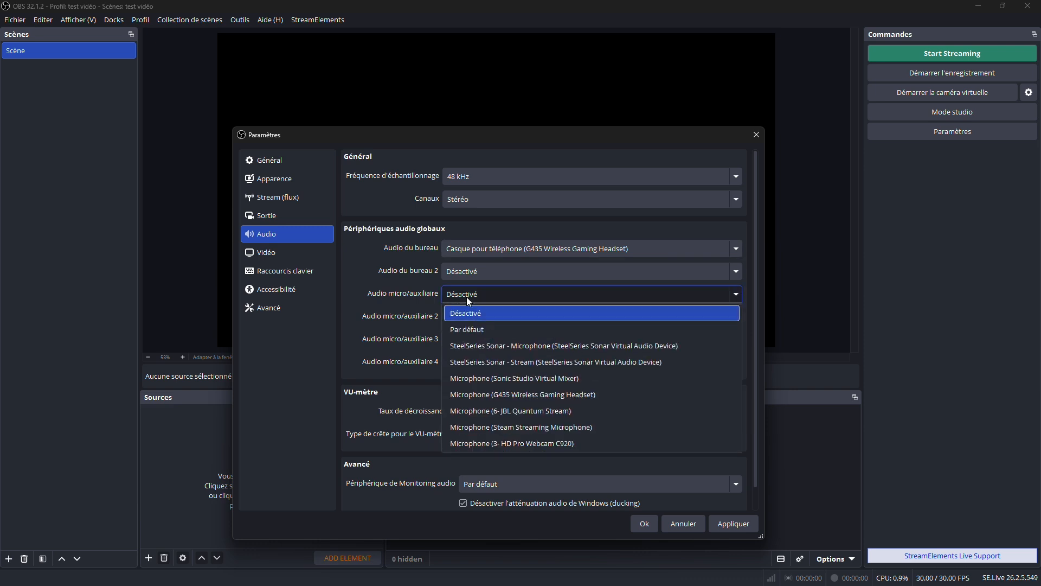
{"action": "left_click", "coordinate": [499, 395]}
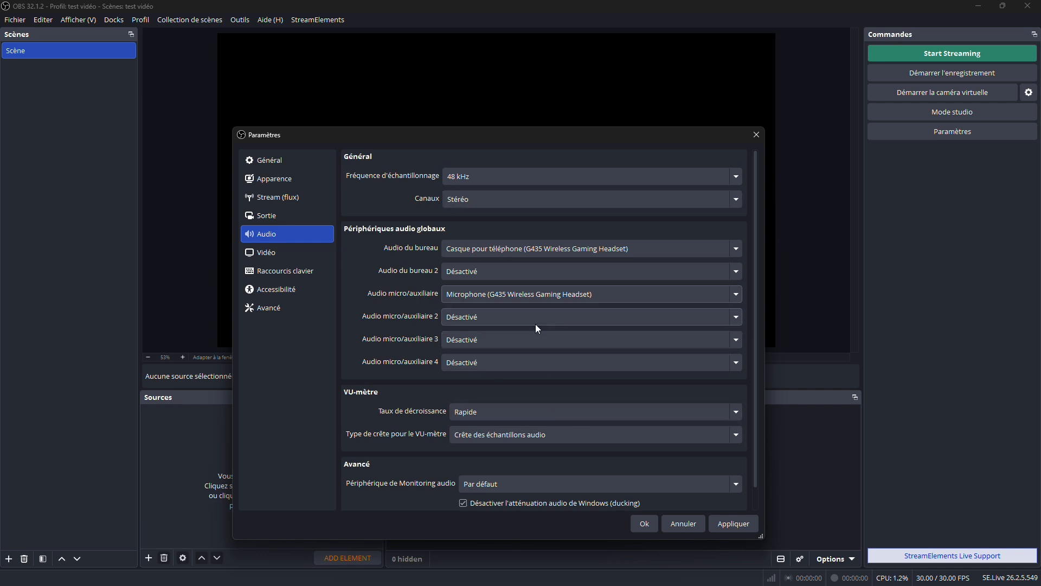
With the base and output resolutions at 1920x1080, set the video frame rate to 60 FPS and apply the settings.
{"action": "left_click", "coordinate": [281, 256]}
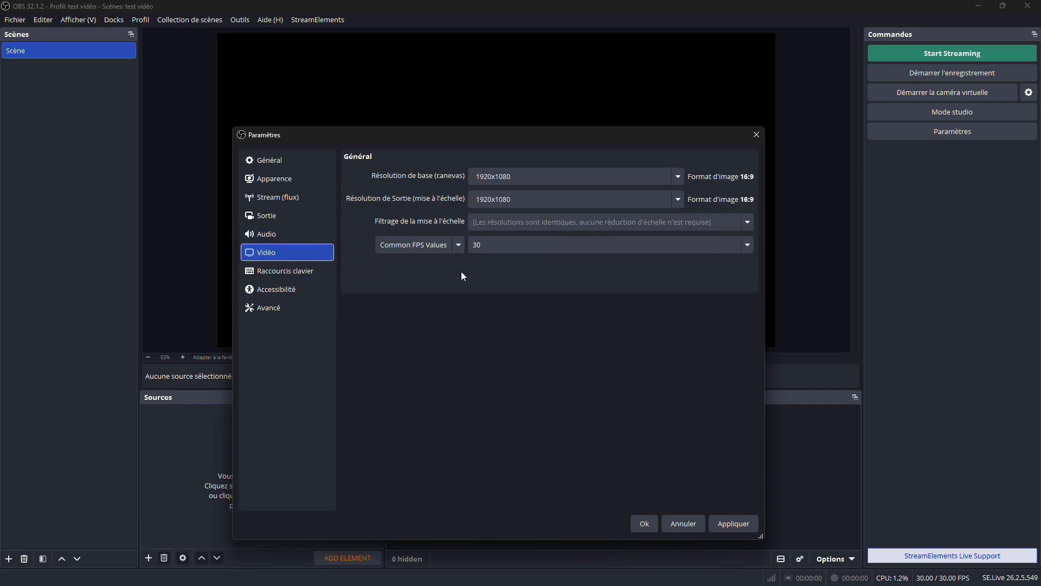
{"action": "left_click", "coordinate": [503, 248]}
{"action": "left_click", "coordinate": [520, 409]}
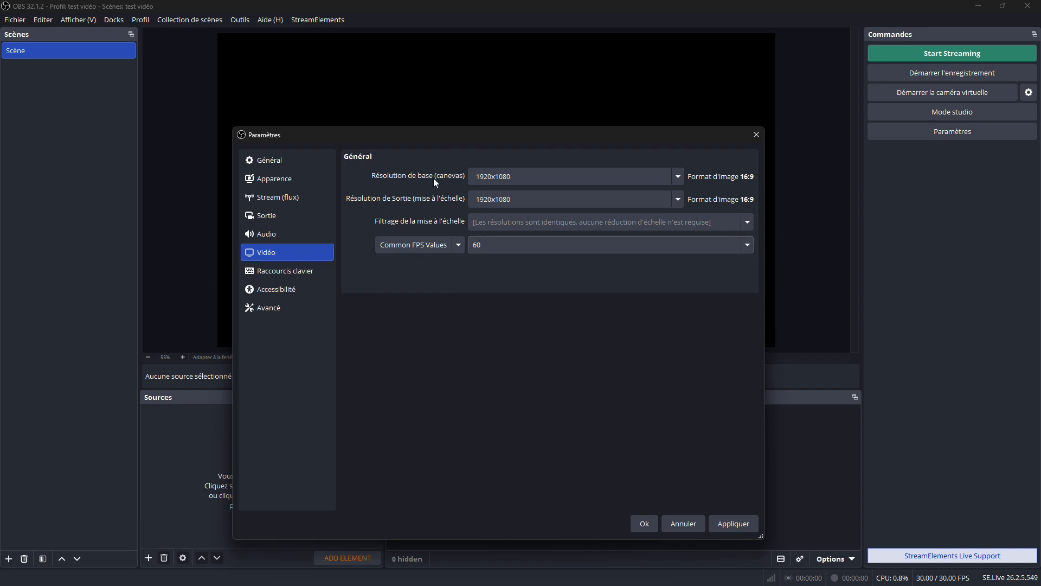
{"action": "left_click_drag", "start_coordinate": [521, 199], "coordinate": [441, 198]}
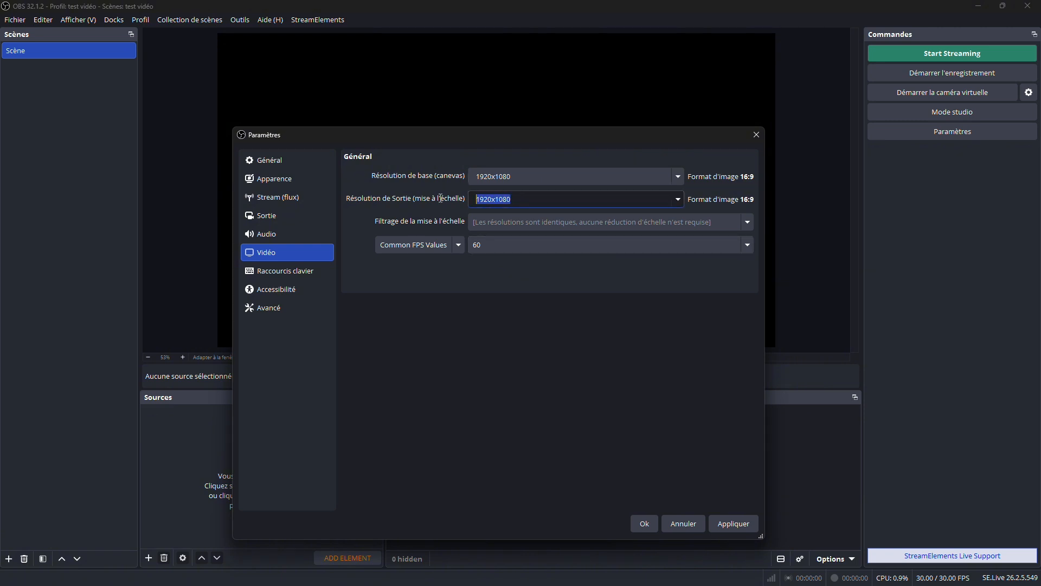
{"action": "left_click_drag", "start_coordinate": [522, 179], "coordinate": [425, 180]}
{"action": "left_click_drag", "start_coordinate": [521, 199], "coordinate": [425, 198]}
{"action": "left_click", "coordinate": [523, 177]}
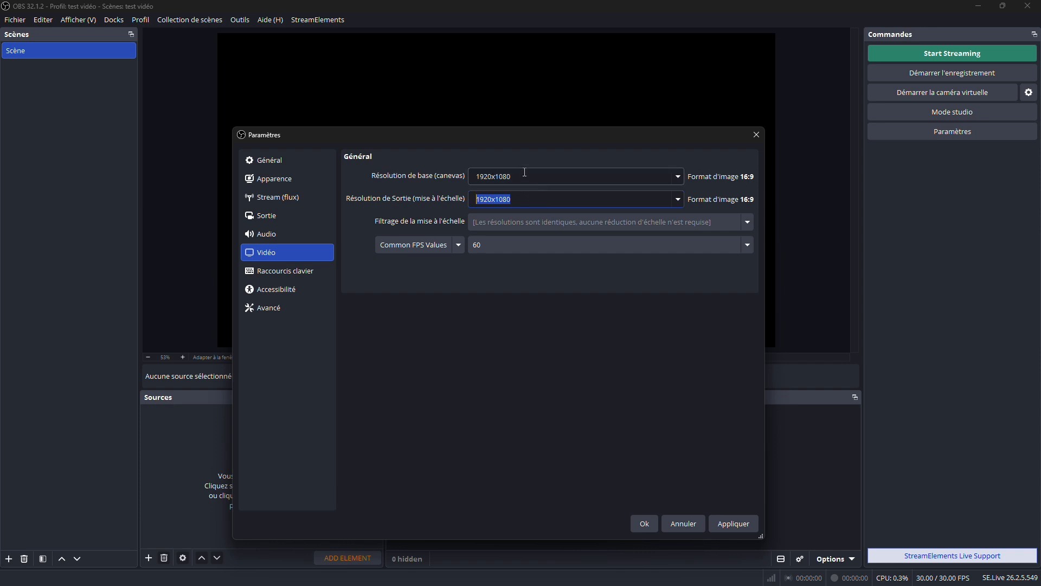
{"action": "left_click", "coordinate": [523, 200]}
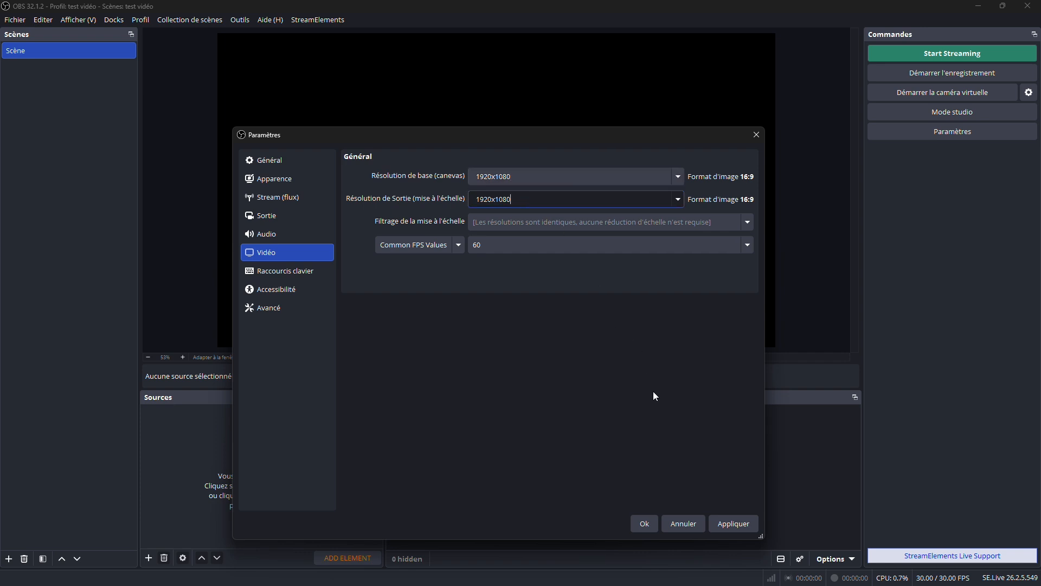
{"action": "left_click", "coordinate": [731, 522]}
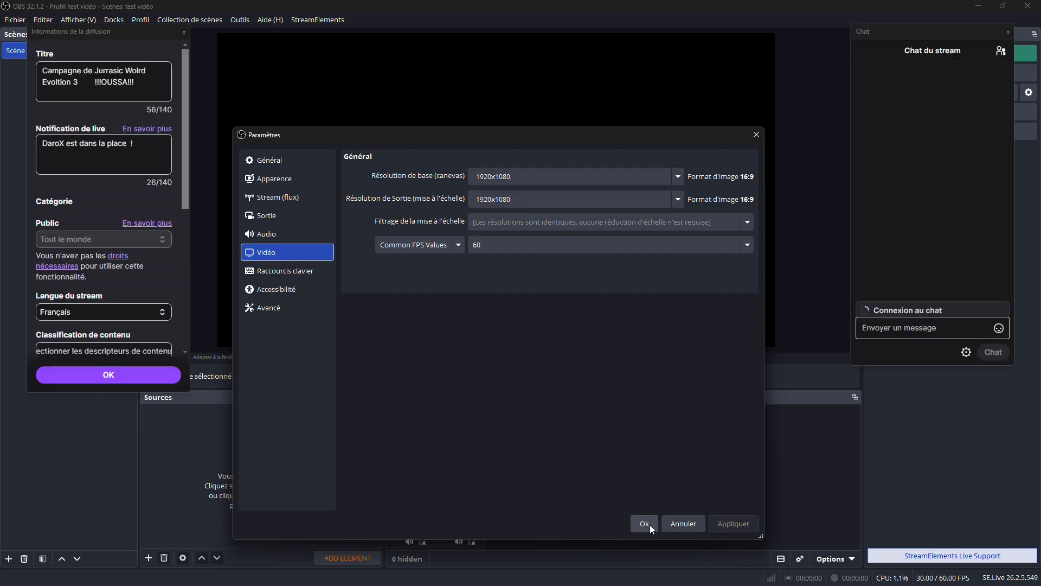
{"action": "left_click", "coordinate": [650, 524]}
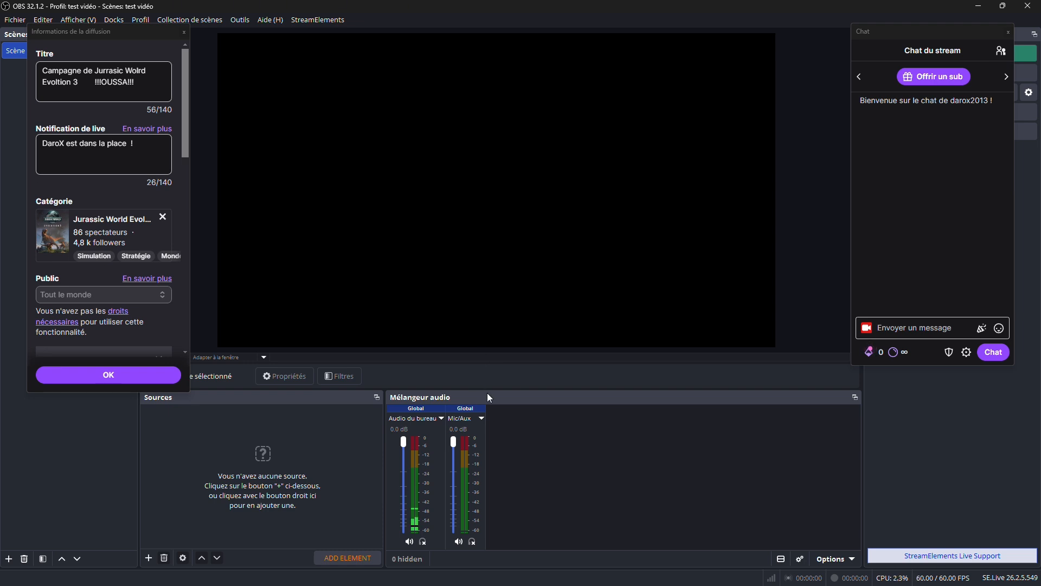
Dock the floating stream information panel above the scenes list and the chat panel above the controls.
{"action": "left_click_drag", "start_coordinate": [85, 31], "coordinate": [69, 79]}
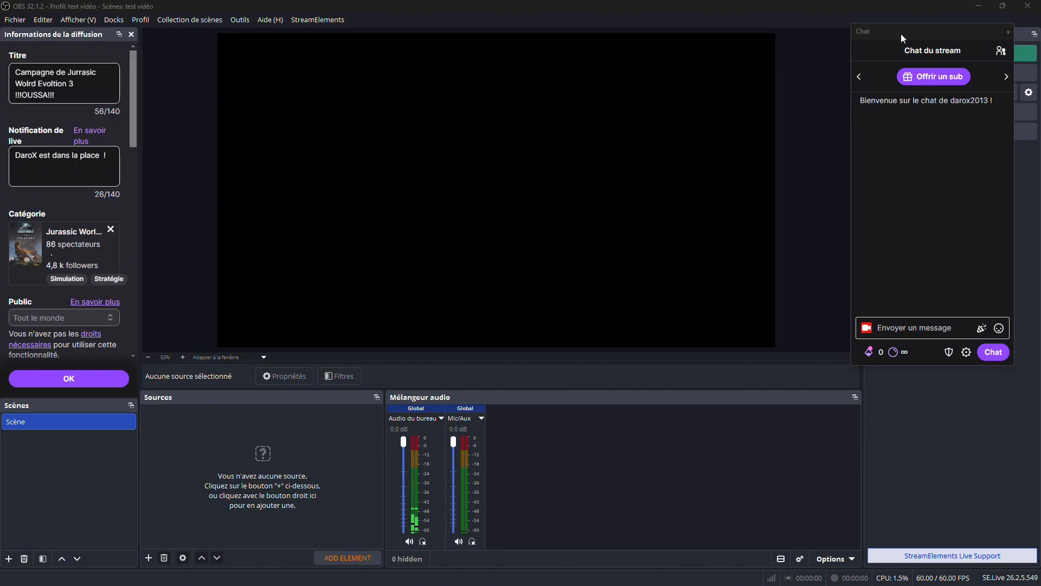
{"action": "left_click_drag", "start_coordinate": [900, 34], "coordinate": [926, 93]}
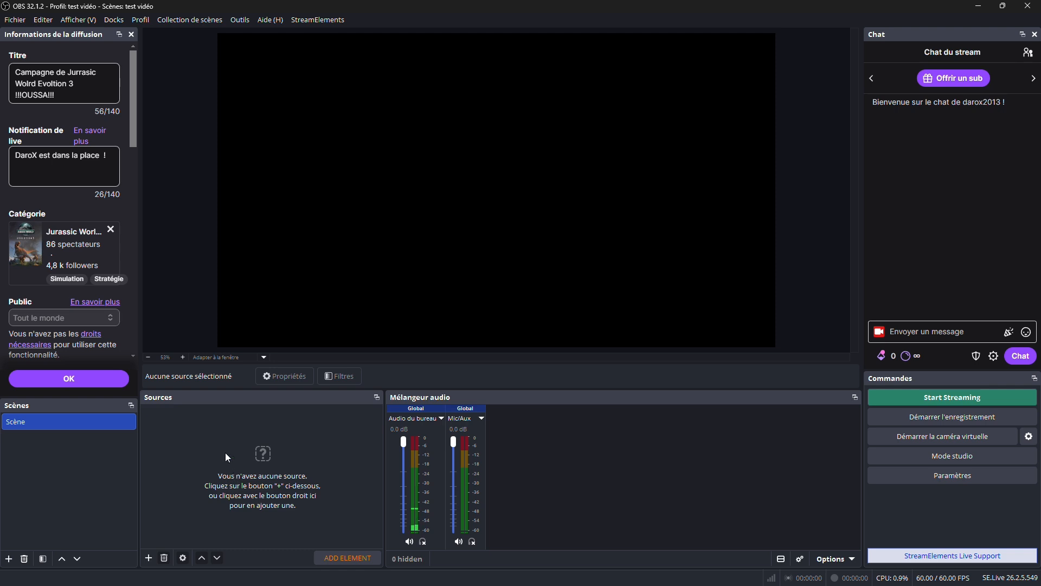
Add a new game capture source named Capture de jeu to the scene.
{"action": "left_click", "coordinate": [149, 559]}
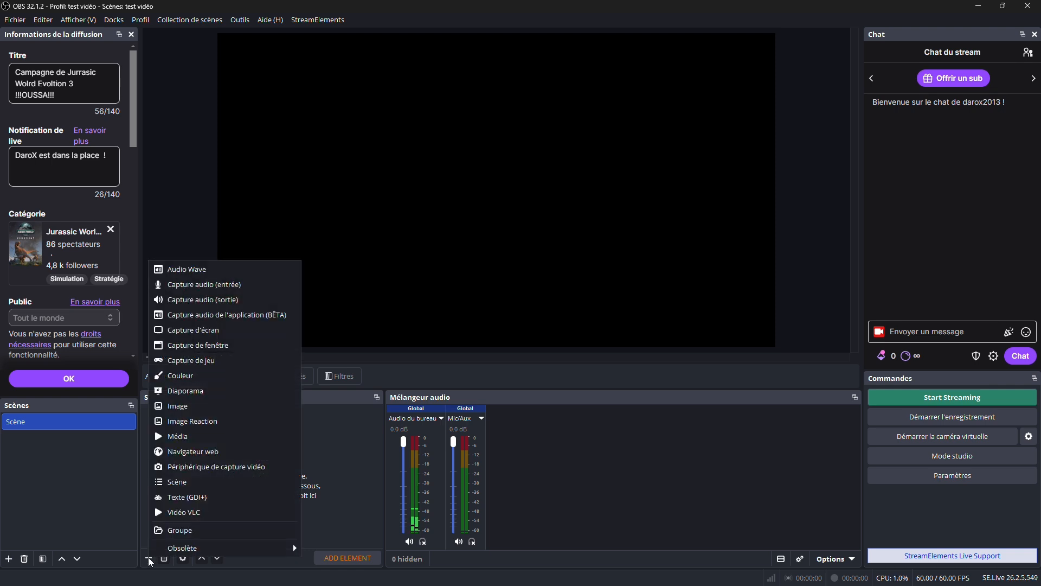
{"action": "left_click", "coordinate": [149, 558]}
{"action": "left_click", "coordinate": [149, 558]}
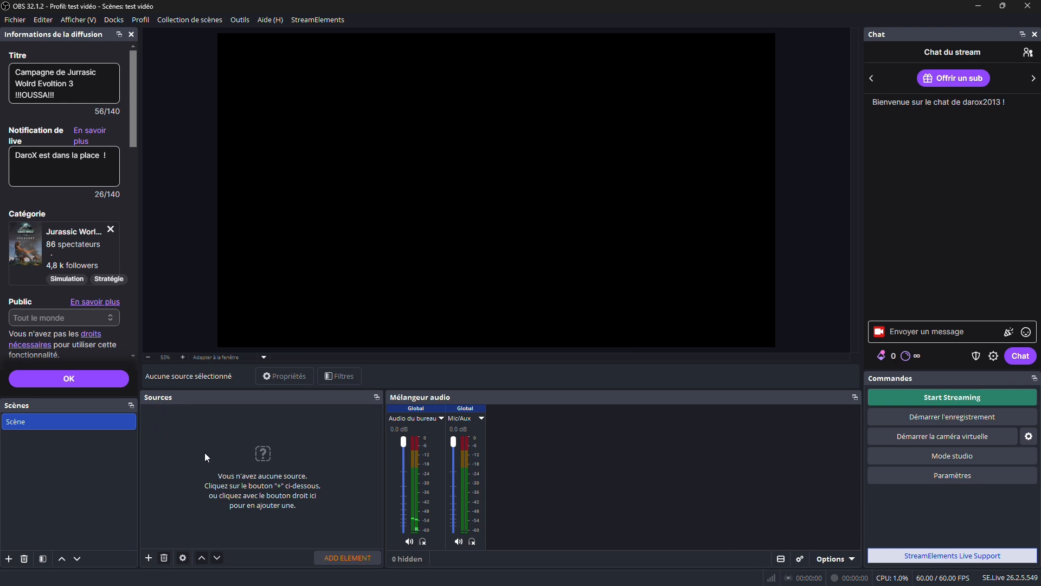
{"action": "left_click", "coordinate": [148, 558]}
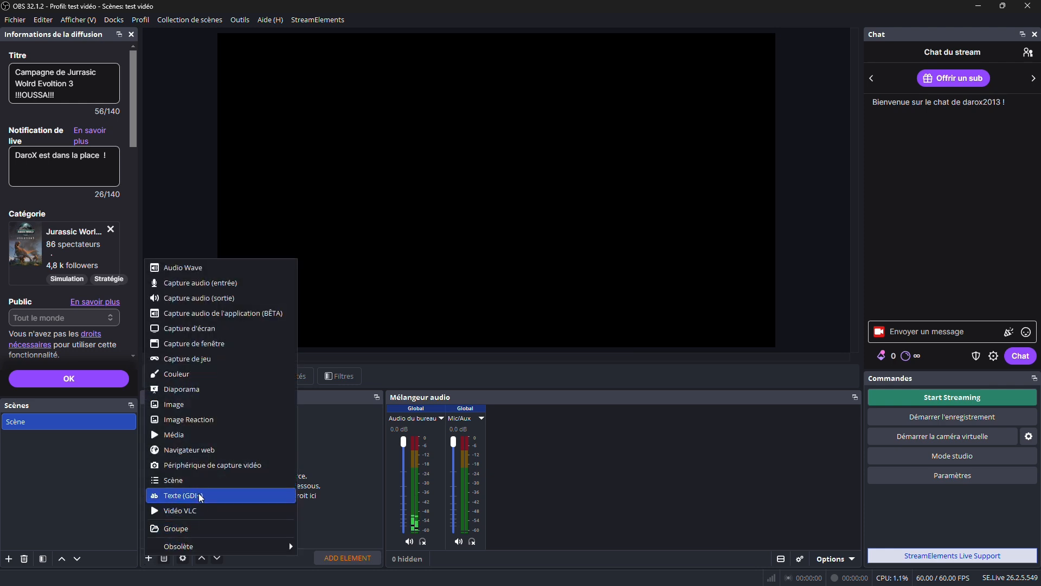
{"action": "left_click", "coordinate": [184, 358]}
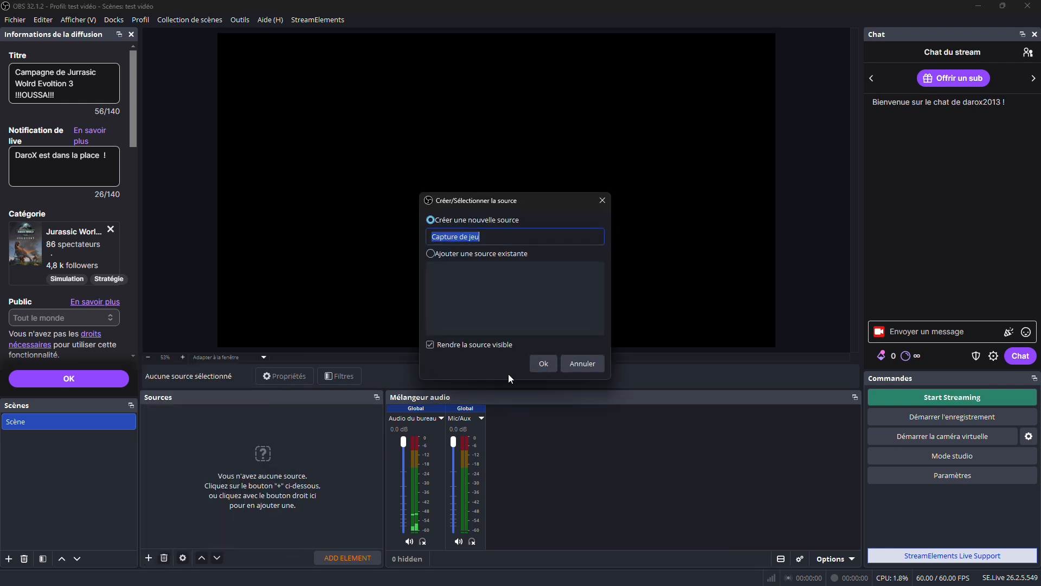
{"action": "mouse_move", "coordinate": [494, 203]}
{"action": "left_mouse_down"}
{"action": "mouse_move", "coordinate": [507, 227]}
{"action": "mouse_move", "coordinate": [483, 196]}
{"action": "left_mouse_up"}
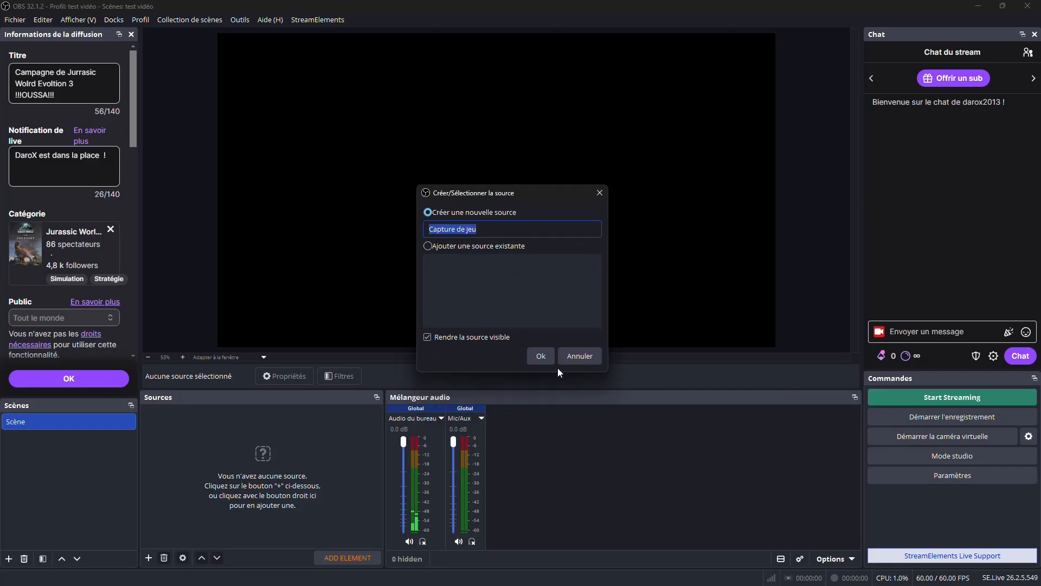
{"action": "left_click", "coordinate": [534, 358]}
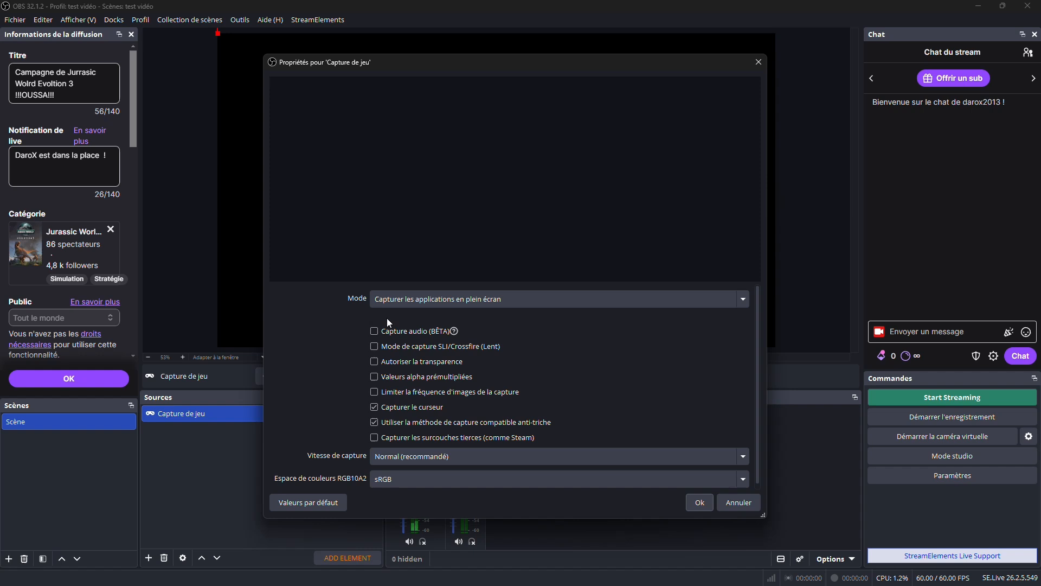
Choose the capture mode "Capturer les applications en plein écran" for the game source and confirm its properties.
{"action": "left_click", "coordinate": [389, 303]}
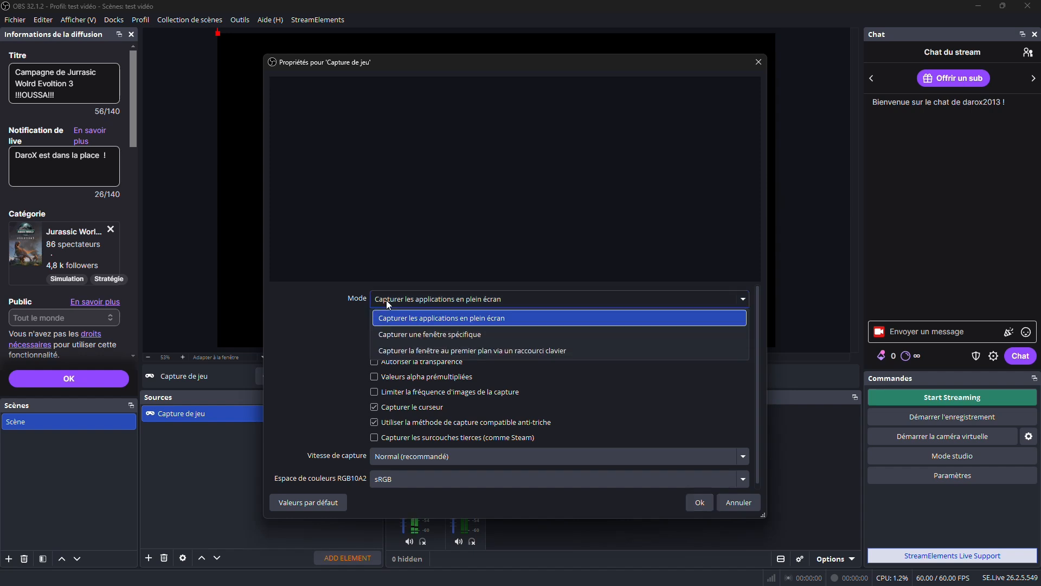
{"action": "left_click", "coordinate": [406, 320]}
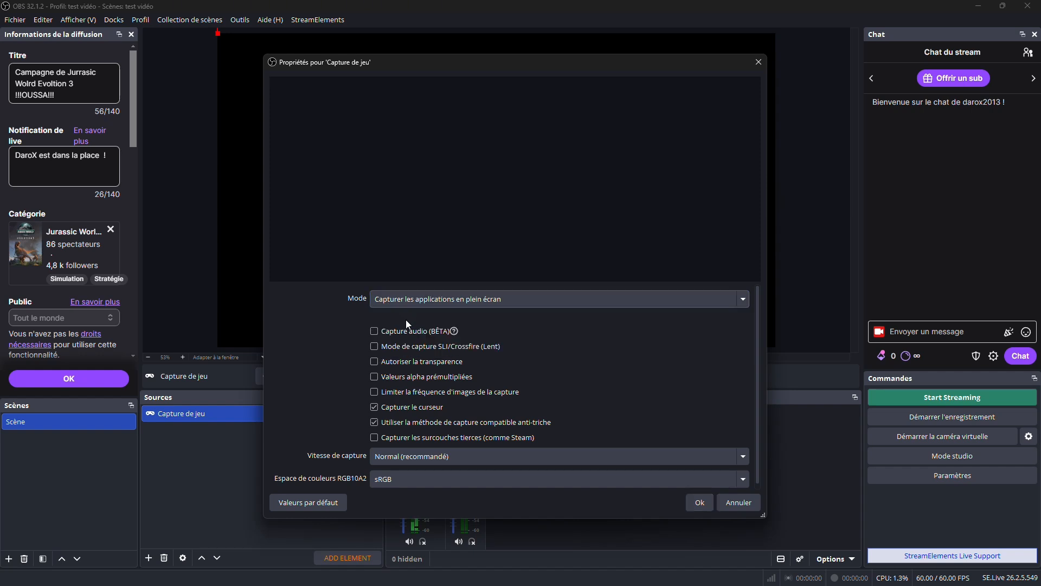
{"action": "left_click", "coordinate": [698, 502]}
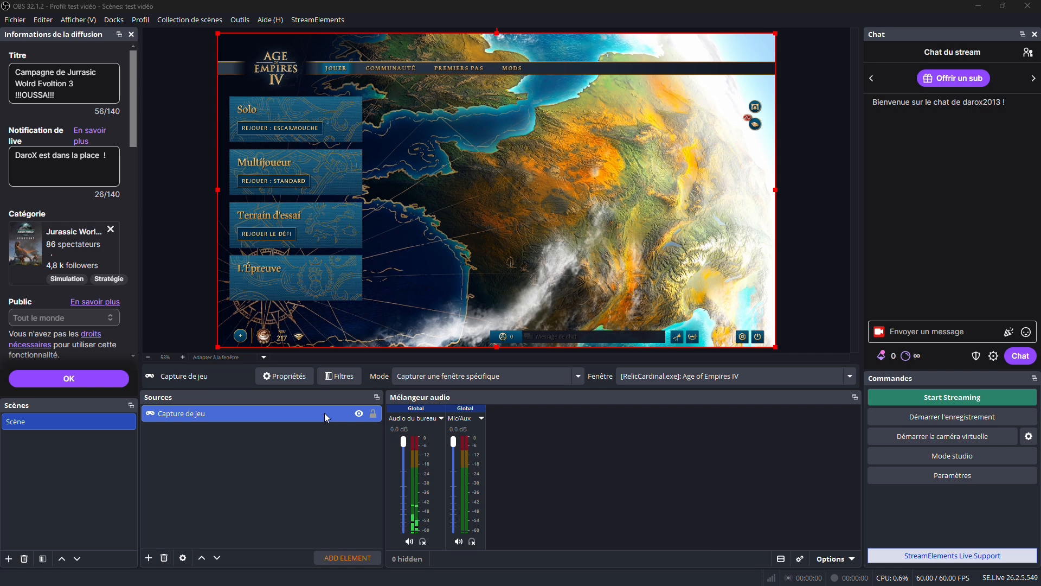
Add a new video capture device source named Périphérique de capture vidéo to the scene, keeping it visible.
{"action": "left_click", "coordinate": [353, 424]}
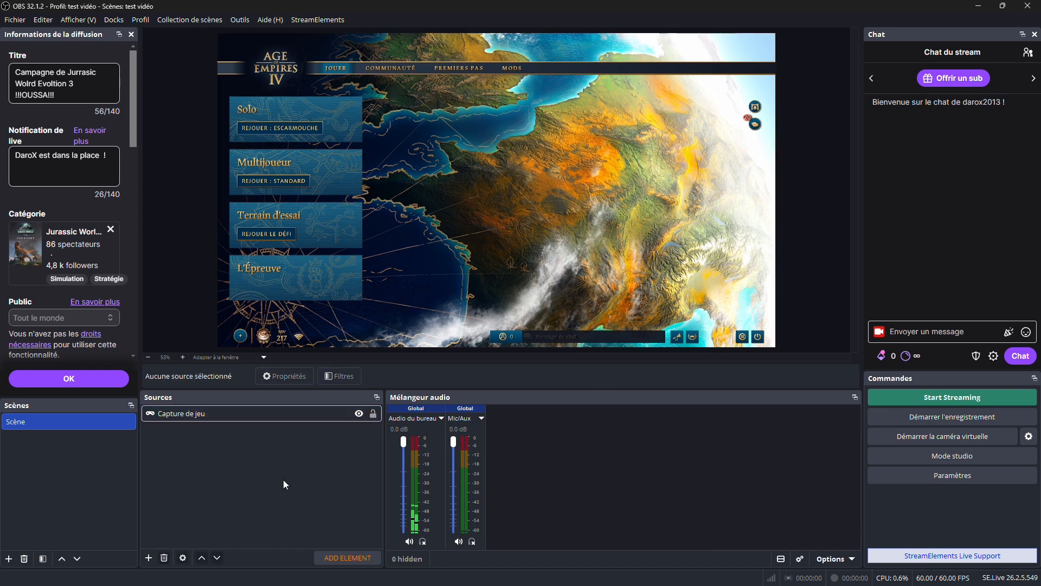
{"action": "left_click", "coordinate": [148, 558]}
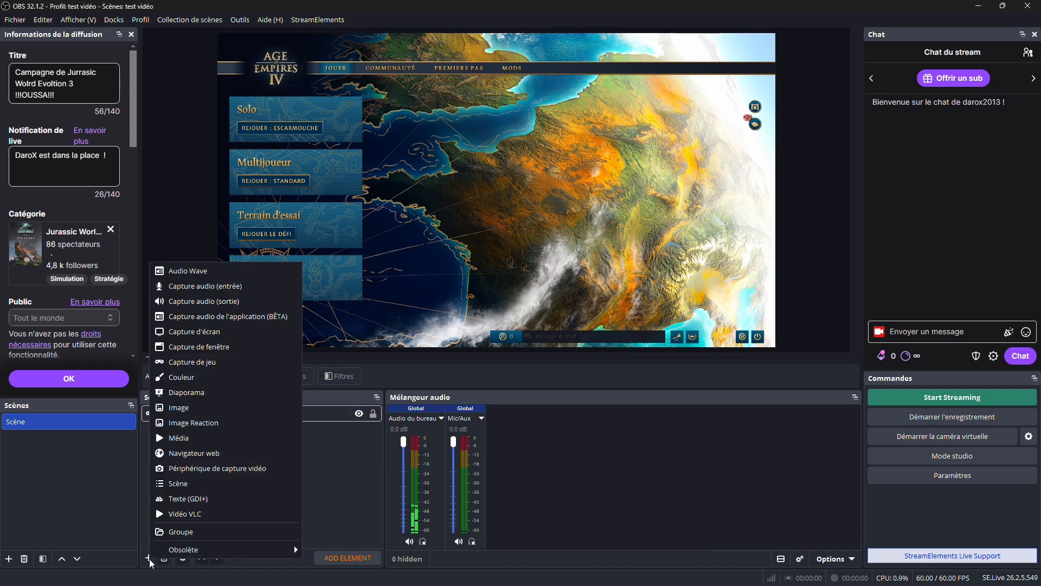
{"action": "left_click", "coordinate": [220, 470]}
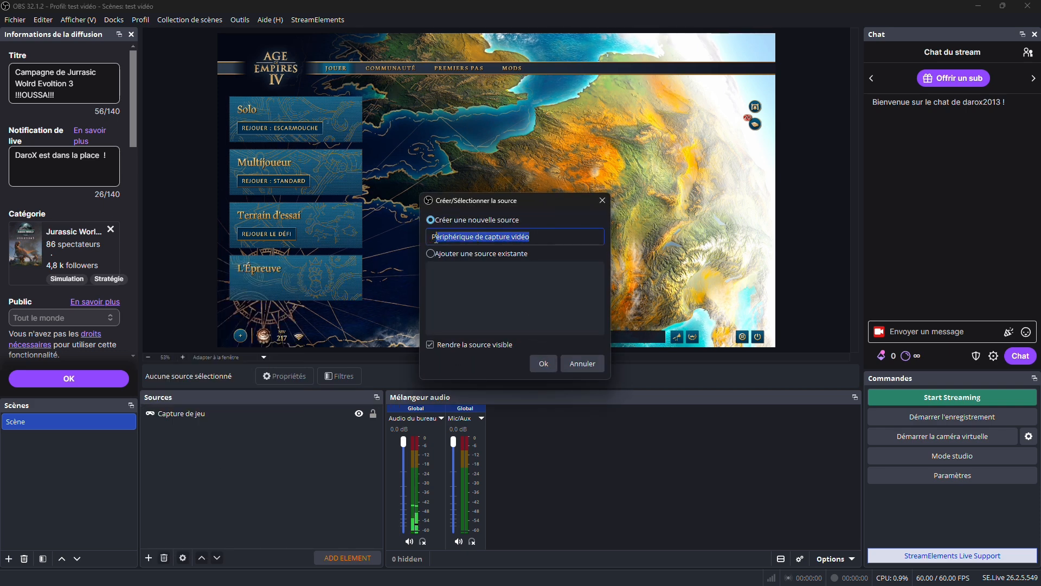
{"action": "left_click", "coordinate": [544, 364]}
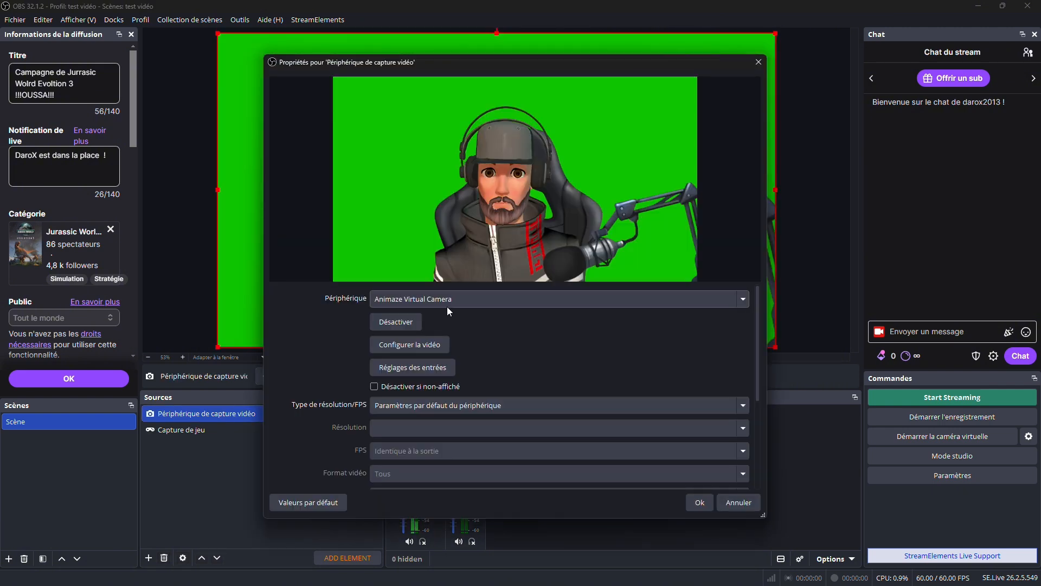
Choose Animaze Virtual Camera as the video capture source's device and confirm its properties.
{"action": "left_click", "coordinate": [401, 299]}
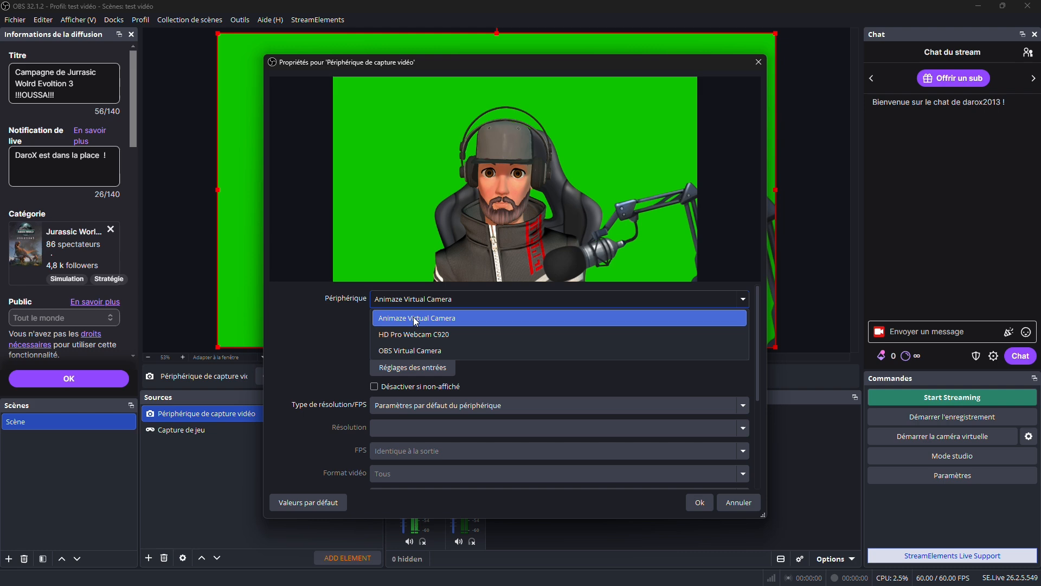
{"action": "left_click", "coordinate": [416, 319]}
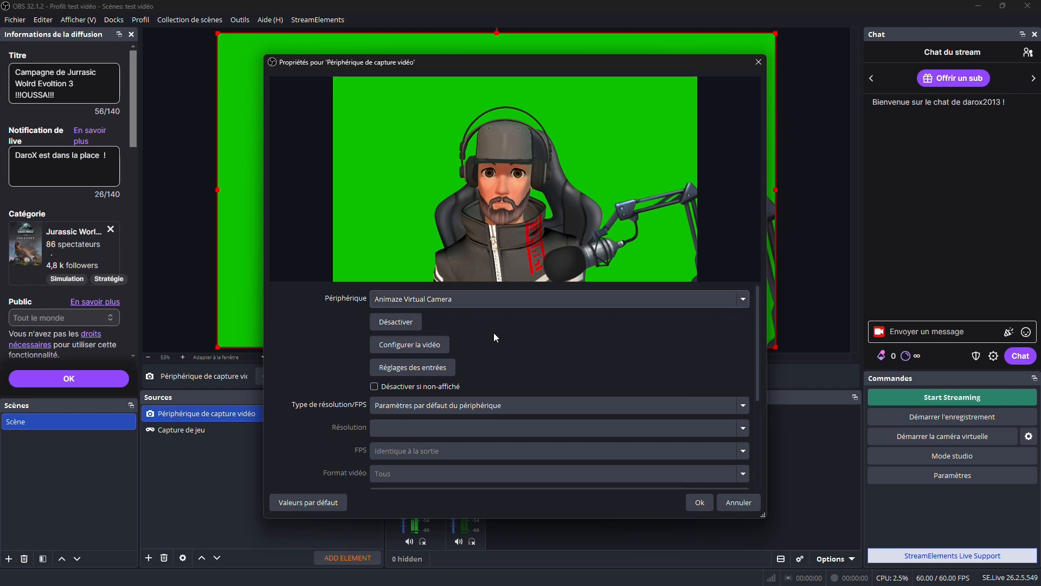
{"action": "left_click", "coordinate": [702, 504]}
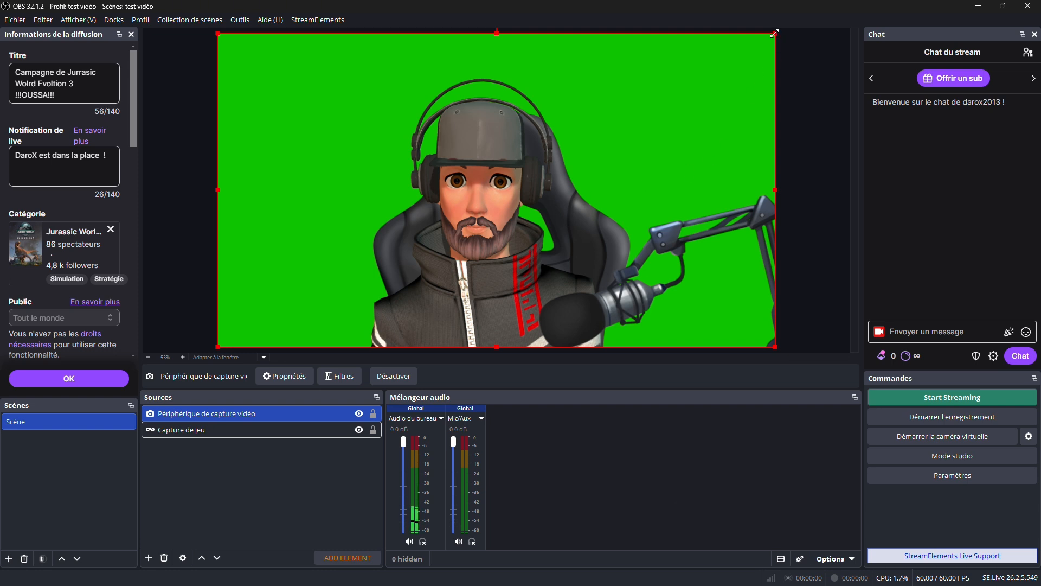
Shrink the camera overlay and place it on the canvas's bottom edge, about 173 px from the right edge and 822 px from the top.
{"action": "left_click_drag", "start_coordinate": [774, 34], "coordinate": [383, 254]}
{"action": "left_click_drag", "start_coordinate": [289, 292], "coordinate": [641, 254]}
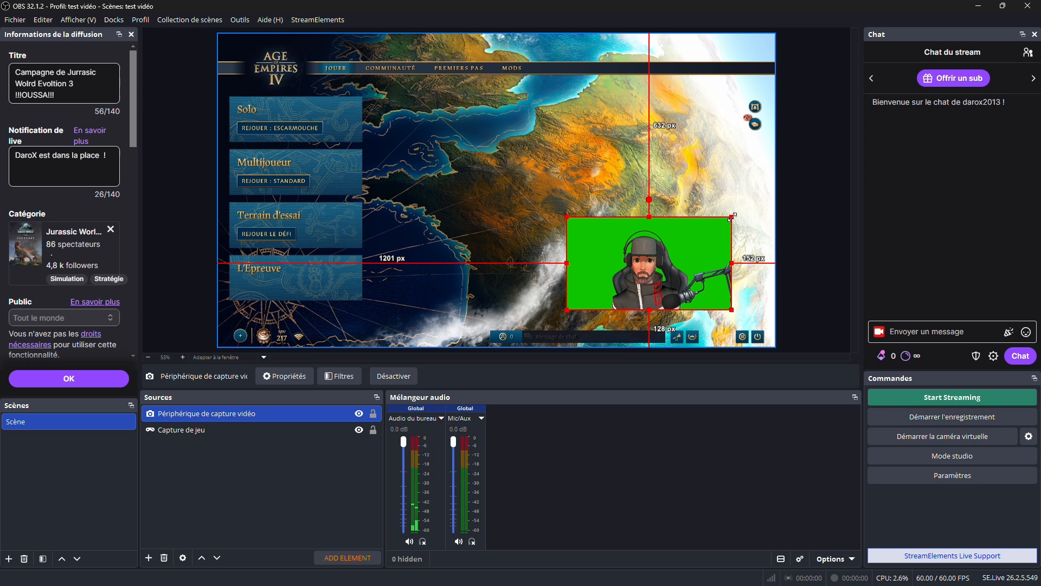
{"action": "left_click_drag", "start_coordinate": [732, 216], "coordinate": [702, 234]}
{"action": "left_click_drag", "start_coordinate": [642, 260], "coordinate": [668, 298]}
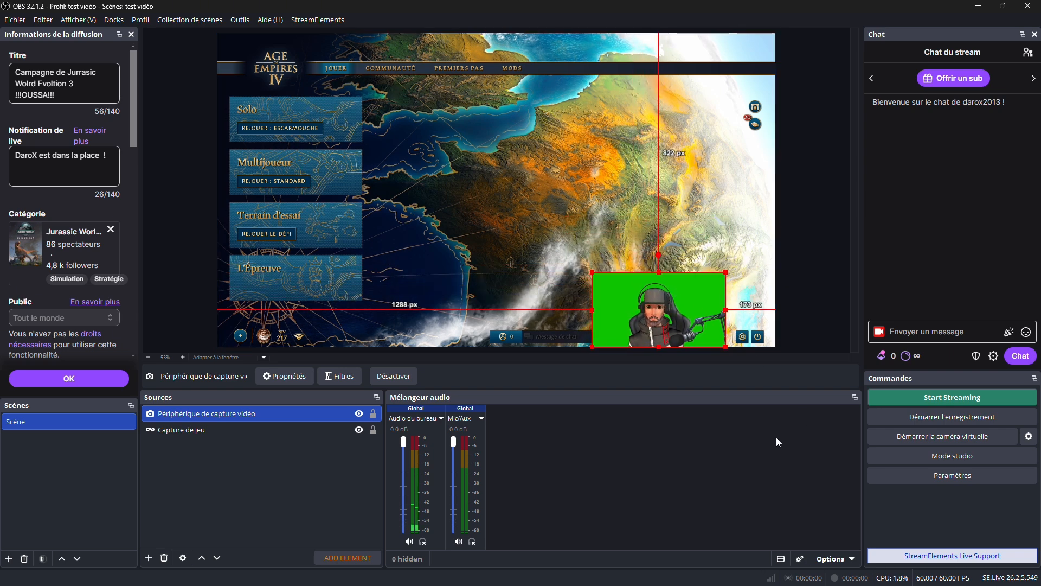
Review the stream title "Campagne de Jurrasic Wolrd Evoltion 3 !!!OUSSA!!!" and submit the stream information.
{"action": "left_click", "coordinate": [70, 95]}
{"action": "left_click_drag", "start_coordinate": [70, 95], "coordinate": [32, 103]}
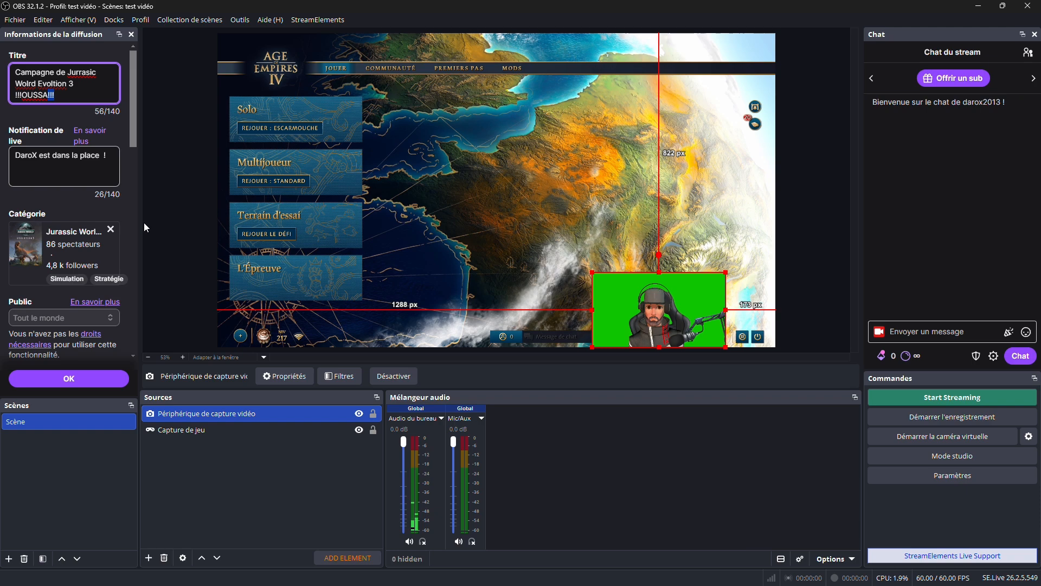
{"action": "mouse_move", "coordinate": [133, 122]}
{"action": "left_mouse_down"}
{"action": "mouse_move", "coordinate": [126, 240]}
{"action": "mouse_move", "coordinate": [150, 340]}
{"action": "mouse_move", "coordinate": [121, 108]}
{"action": "mouse_move", "coordinate": [129, 242]}
{"action": "mouse_move", "coordinate": [143, 323]}
{"action": "mouse_move", "coordinate": [122, 105]}
{"action": "left_mouse_up"}
{"action": "left_click", "coordinate": [70, 92]}
{"action": "left_click", "coordinate": [93, 378]}
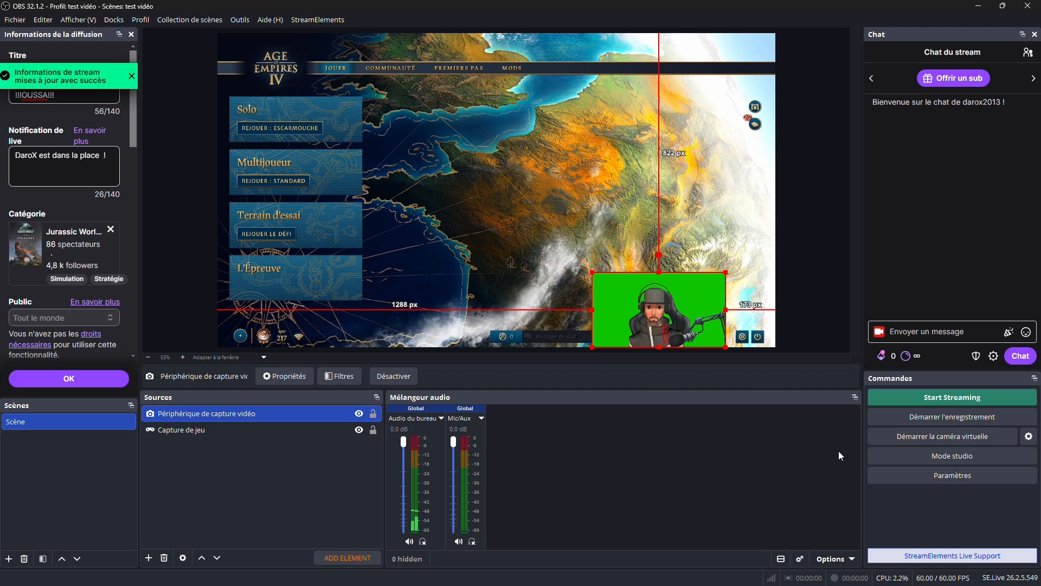
Lower the Mic/Aux volume to -4.4 dB and the desktop audio volume to -10.9 dB in the audio mixer.
{"action": "left_click_drag", "start_coordinate": [454, 441], "coordinate": [454, 466]}
{"action": "left_click_drag", "start_coordinate": [404, 441], "coordinate": [461, 459]}
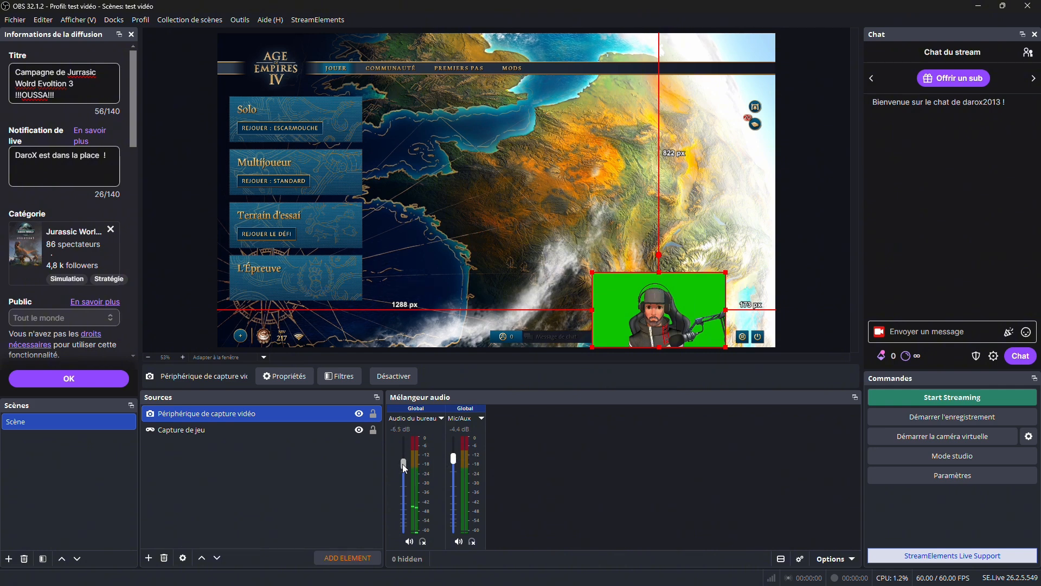
{"action": "left_click_drag", "start_coordinate": [403, 460], "coordinate": [408, 473]}
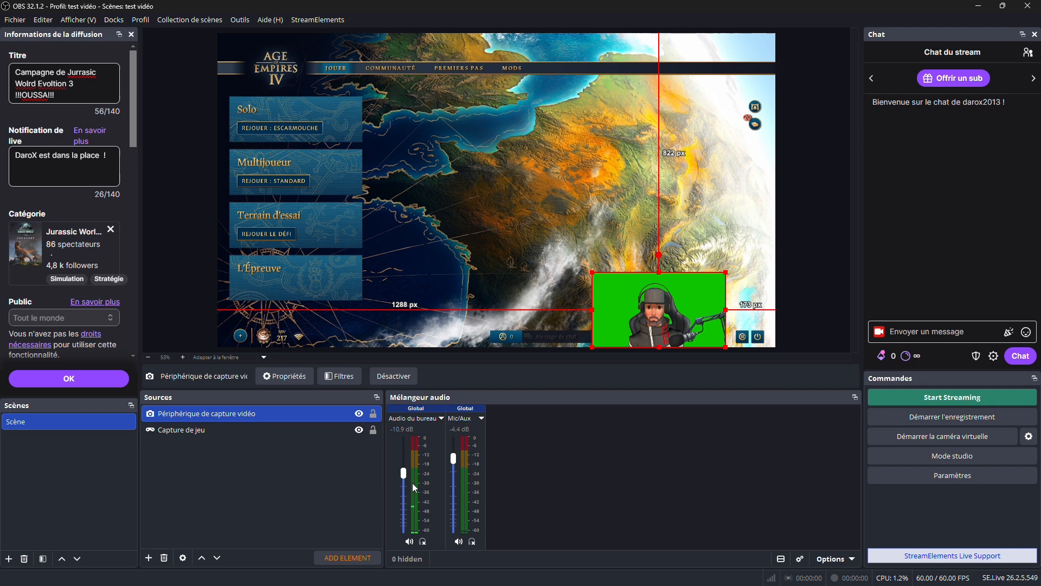